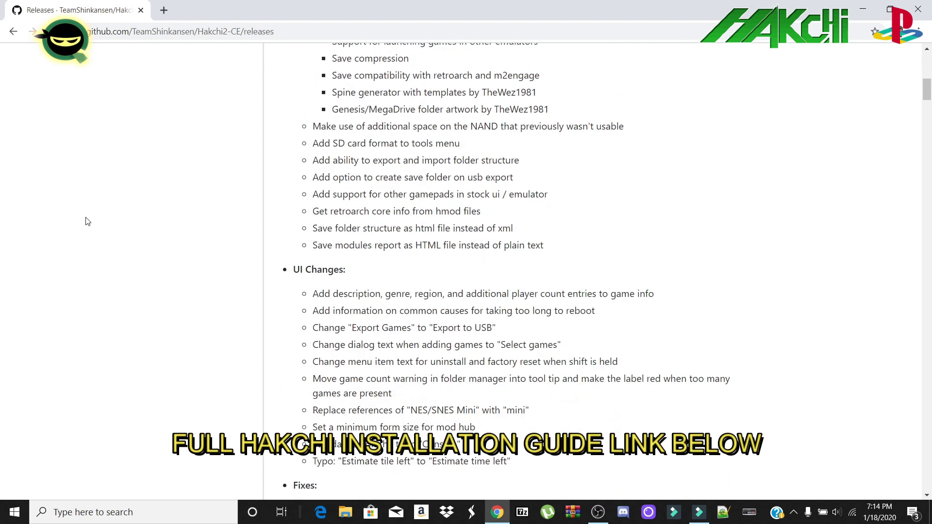
Locate the downloadable asset files of the Hakchi2 CE 3.7.0 release on the GitHub releases page
scroll(112, 218, down, 10)
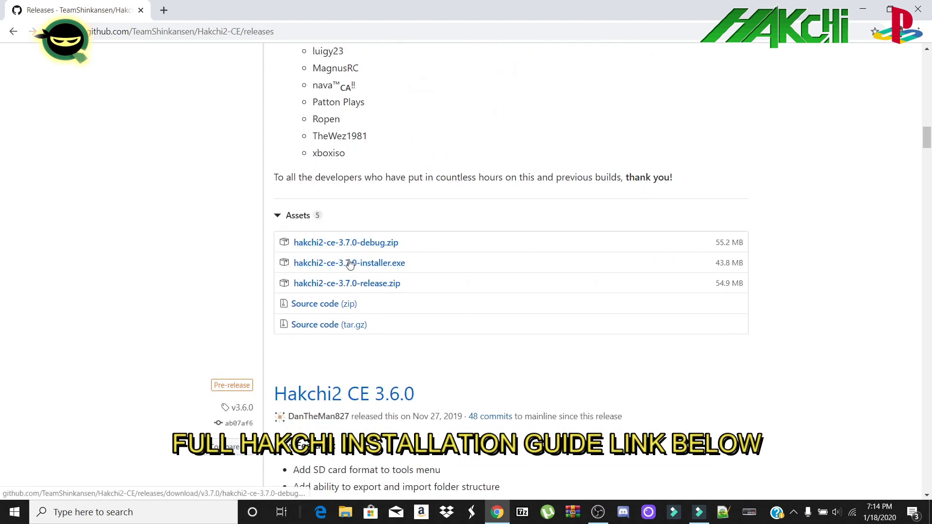
drag(462, 248, 293, 247)
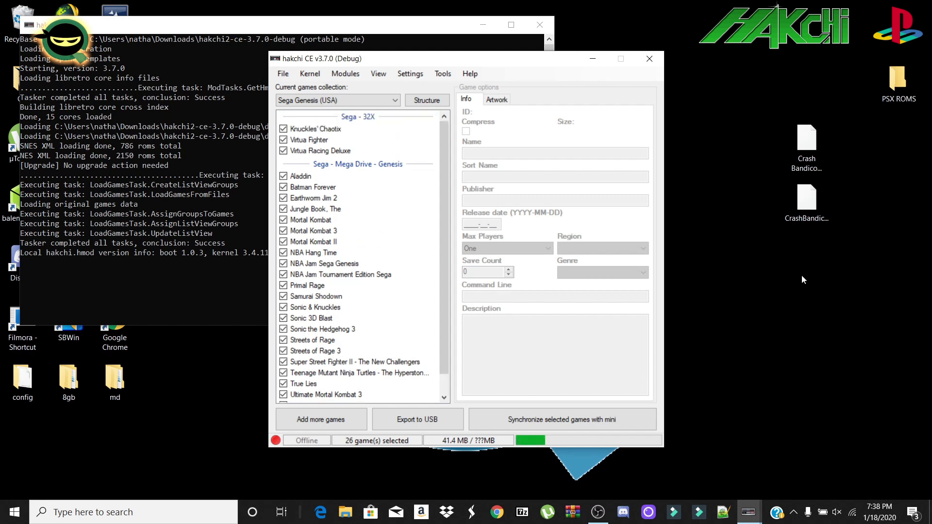
Switch to hakchi CE and add the two Crash Bandicoot game files from the desktop to the games list
click(805, 229)
drag(806, 206, 326, 145)
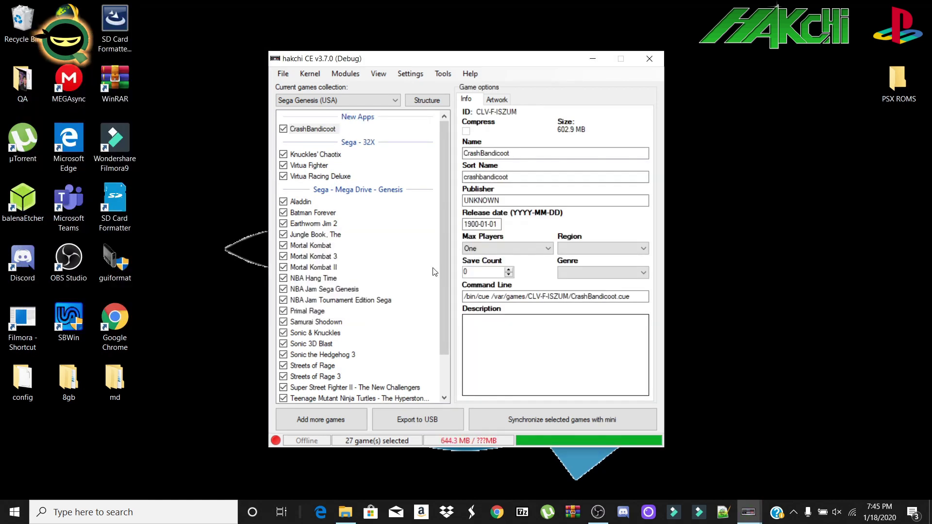
Generate spine artwork for the CrashBandicoot game using the original Crash Bandicoot logo
click(330, 131)
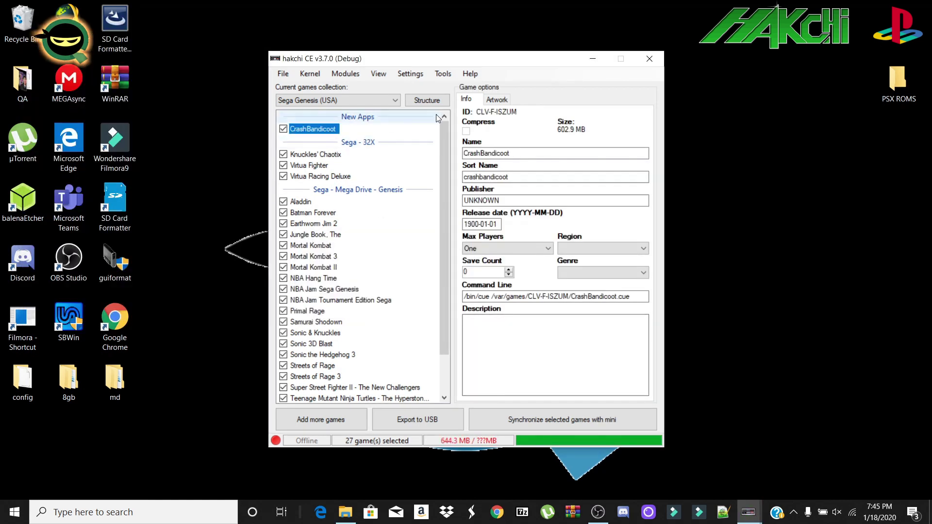
click(503, 102)
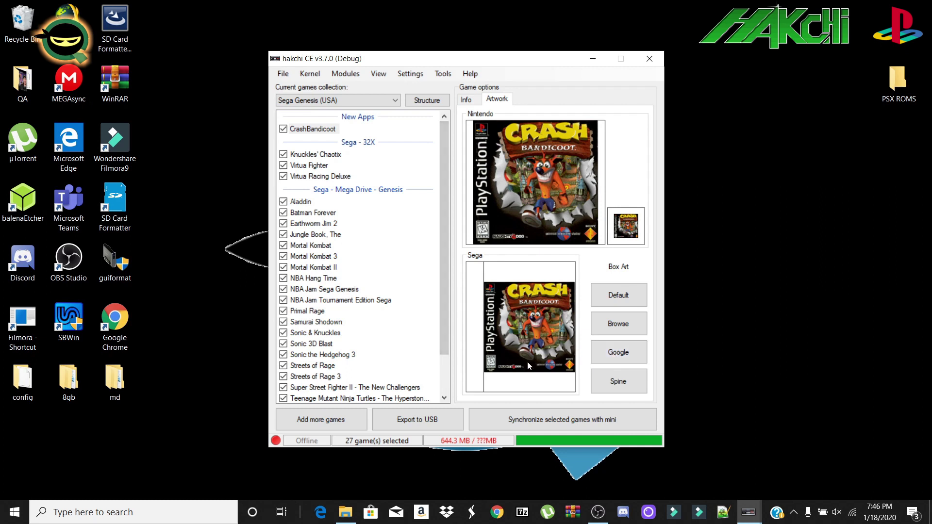
click(629, 390)
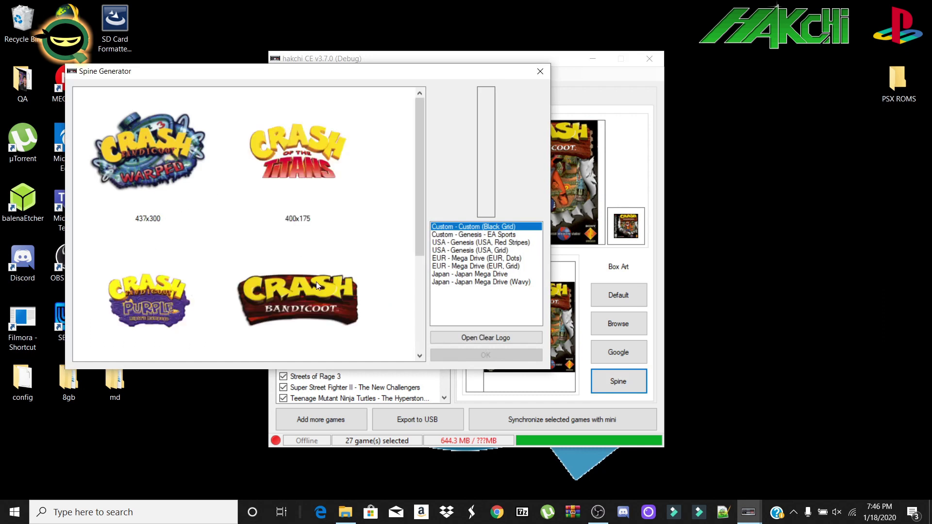
click(319, 290)
scroll(369, 266, down, 1)
click(441, 353)
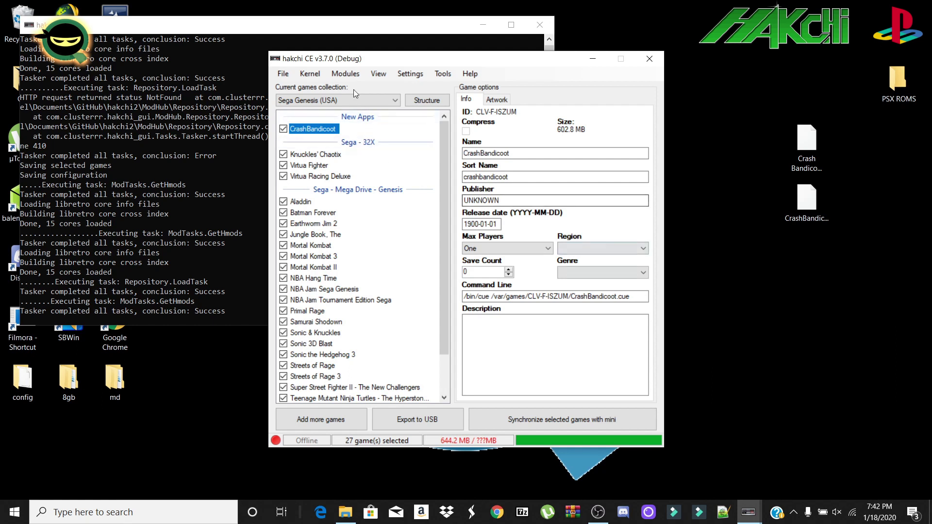
Download the RetroArch 181 Xtreme Ozone module from KMFD's Mod Hub without installing it
click(343, 80)
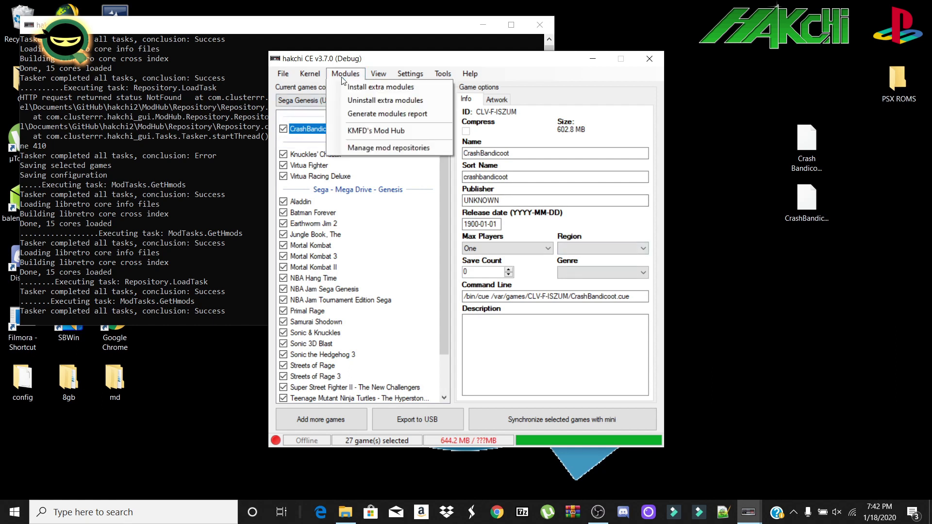
click(376, 132)
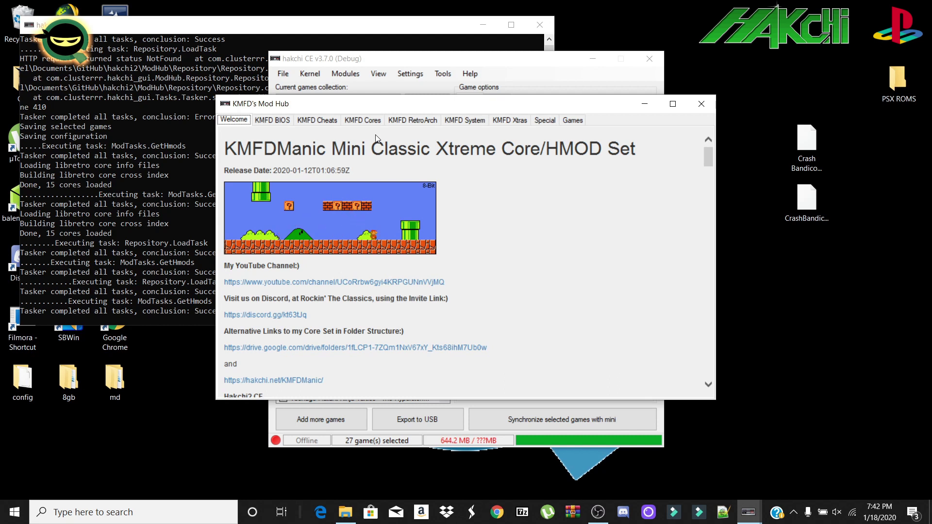
click(398, 122)
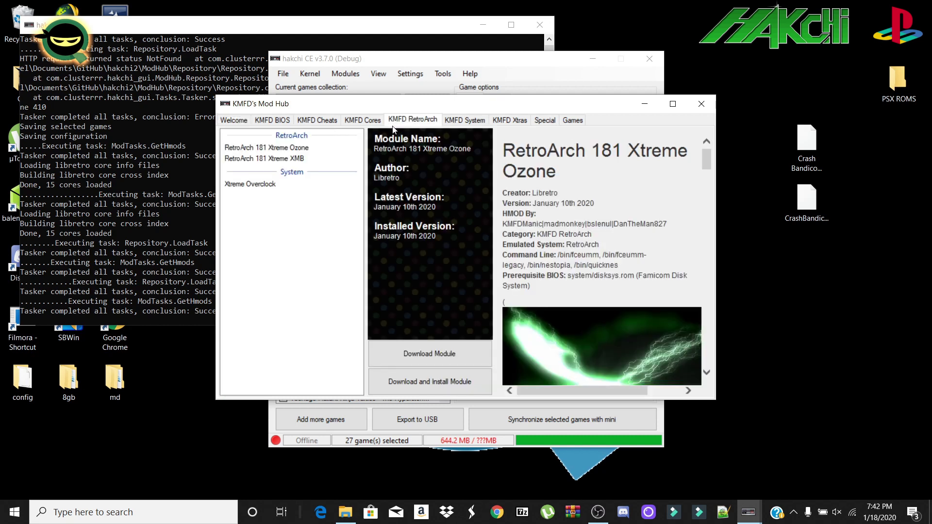
click(258, 149)
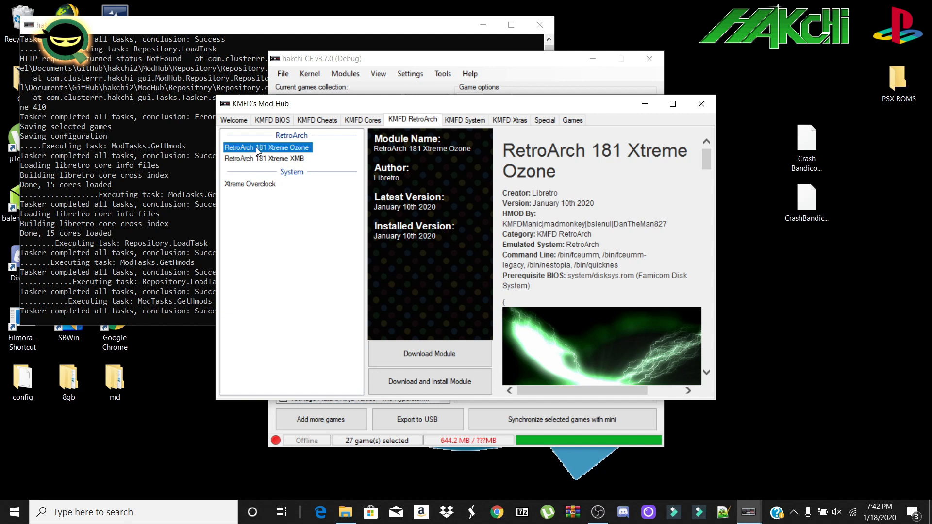
click(430, 358)
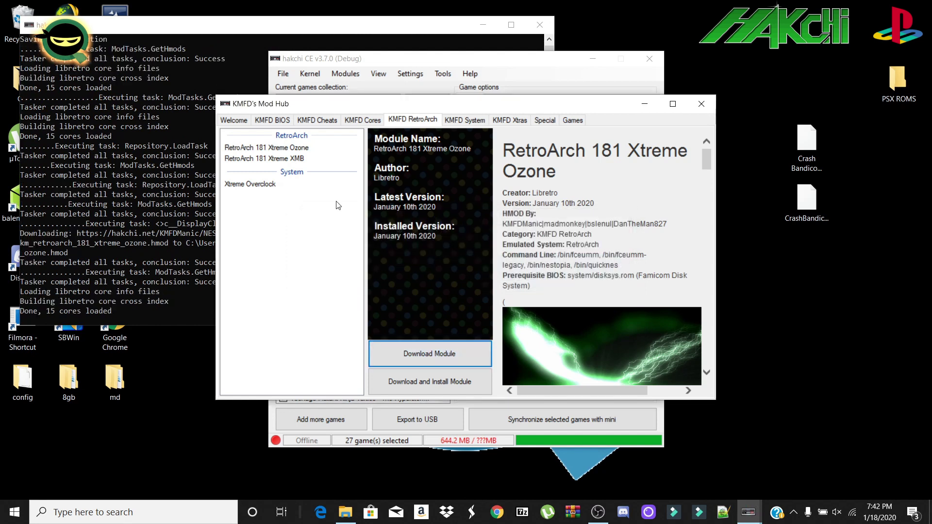
Download the PCSX ReARMed Neon core for Sony PSX from the KMFD Cores and close the Mod Hub
click(363, 122)
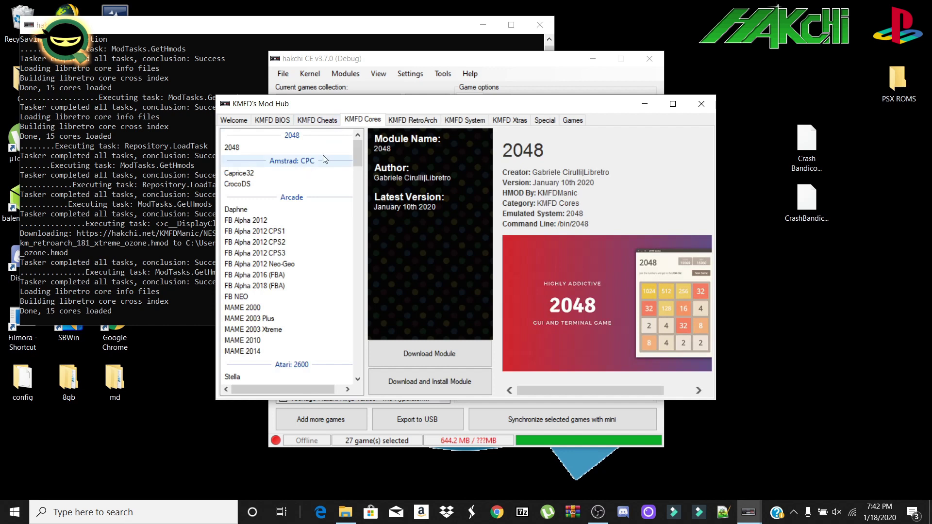
drag(359, 161, 355, 363)
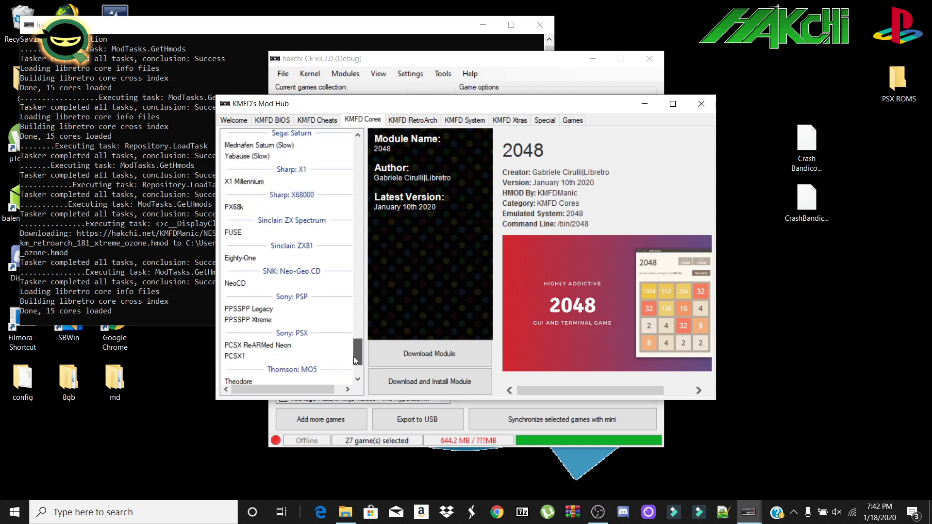
click(263, 344)
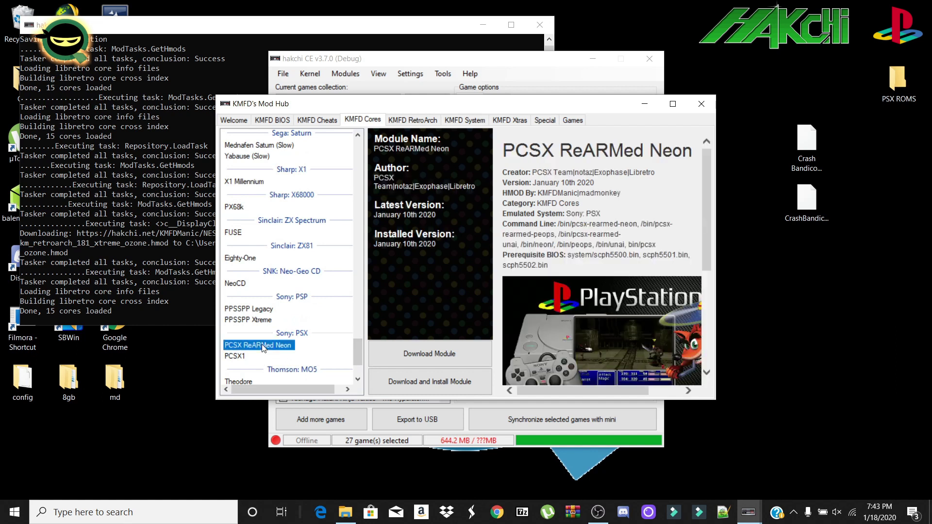
click(421, 354)
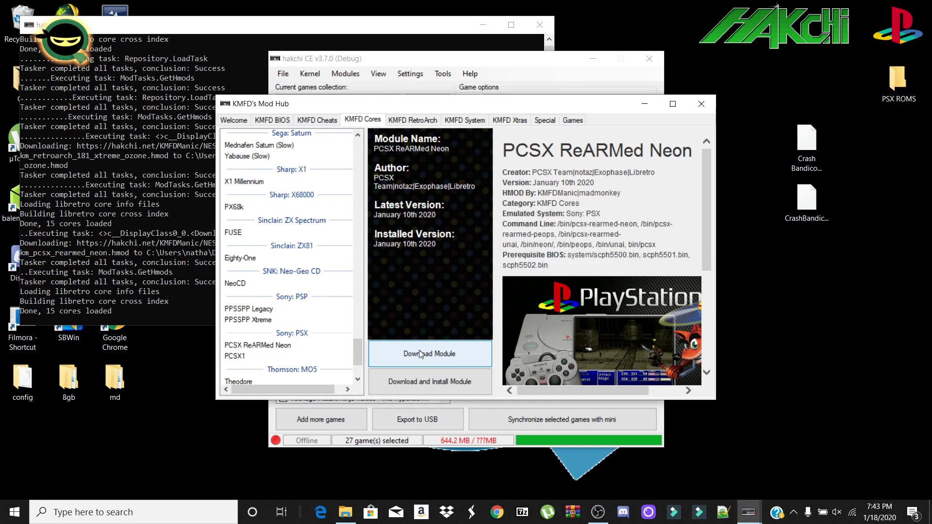
click(701, 104)
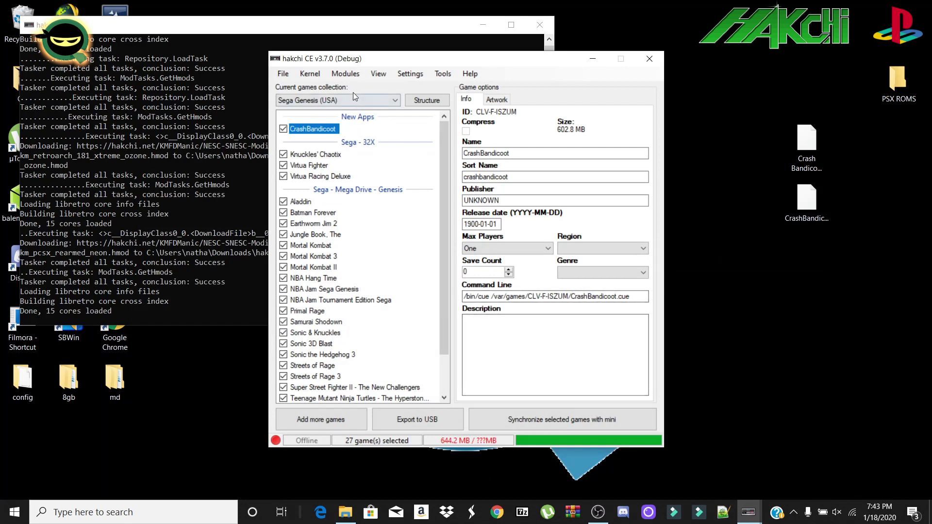
Install the extra modules Genesis Plus GX, PCSX ReARMed Neon, PicoDrive and Snes9x2010 on the mini
click(345, 76)
click(368, 90)
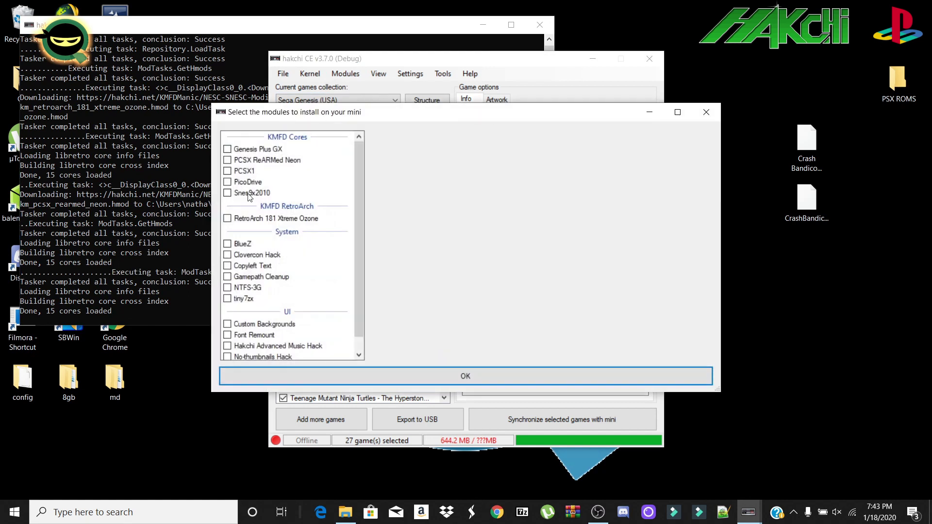
click(227, 149)
click(228, 160)
click(228, 182)
click(227, 193)
click(413, 377)
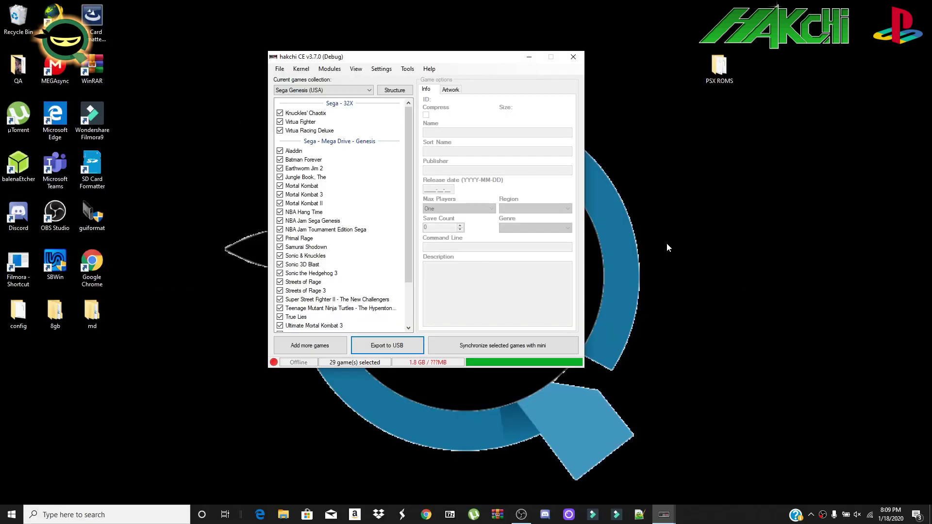
Open the custom folders manager for the games structure and split the games into folders by console
click(388, 94)
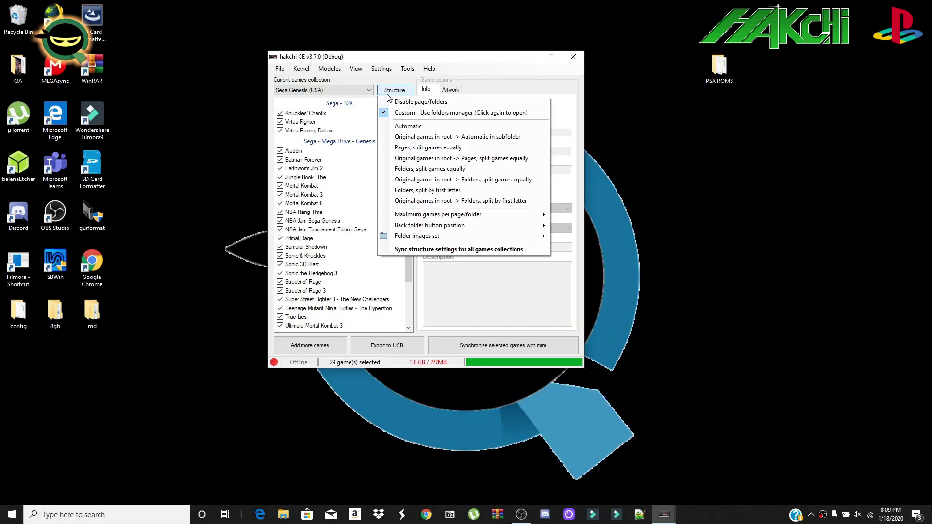
click(400, 113)
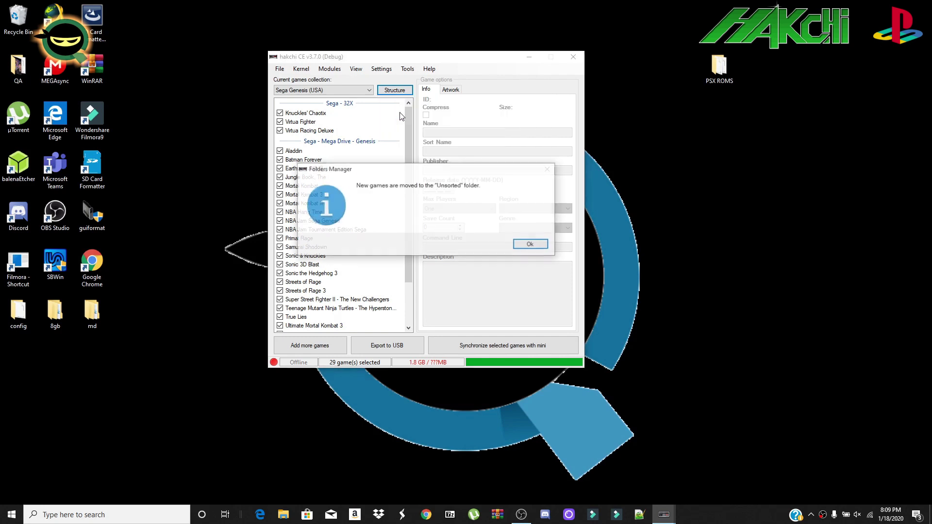
click(516, 247)
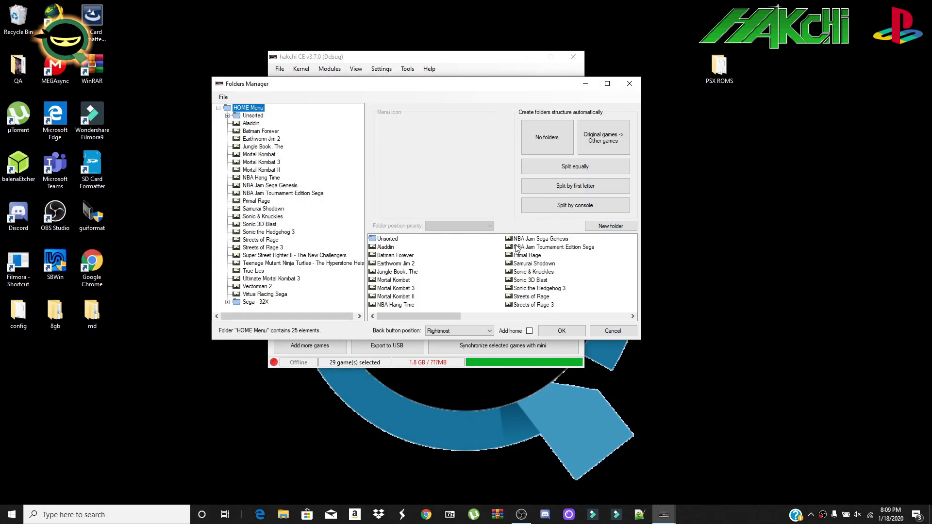
click(529, 205)
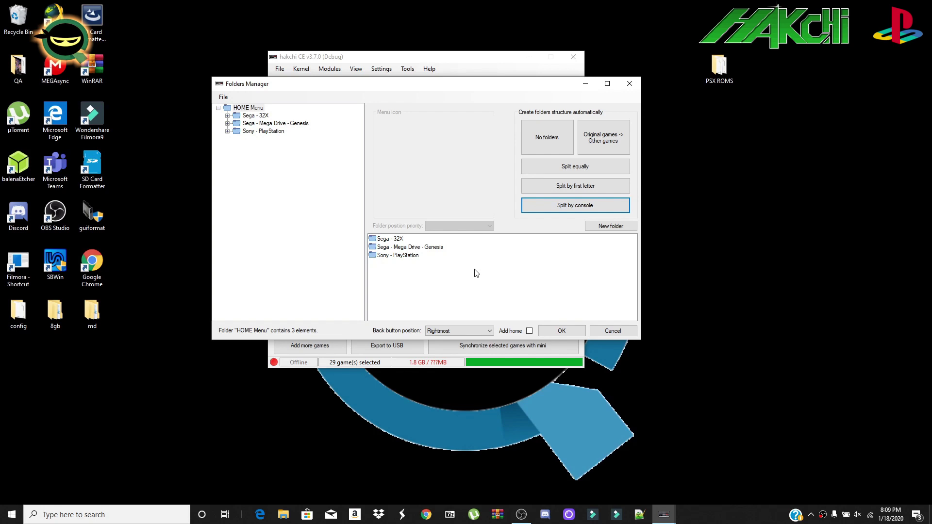
Move all games out of the Sega - Mega Drive - Genesis folder into the HOME Menu and accept the structure
double_click(396, 248)
click(411, 257)
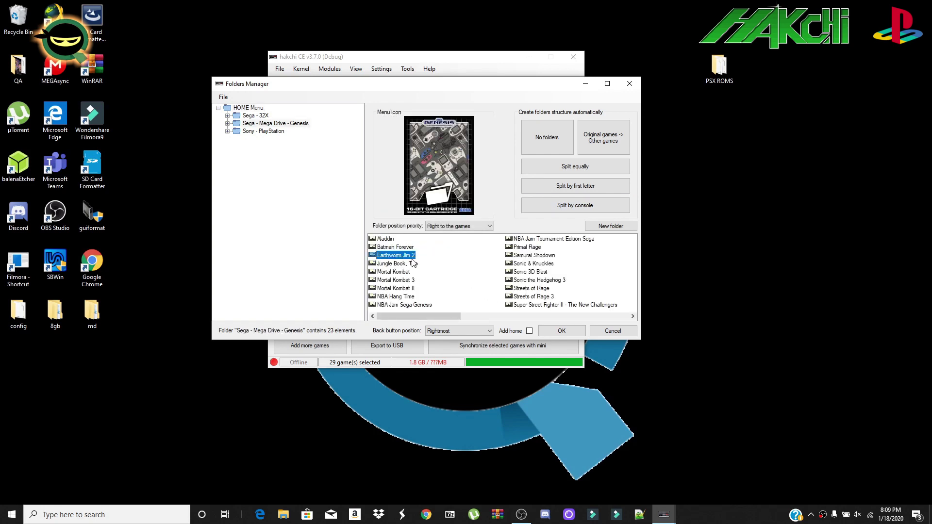
key(ctrl+a)
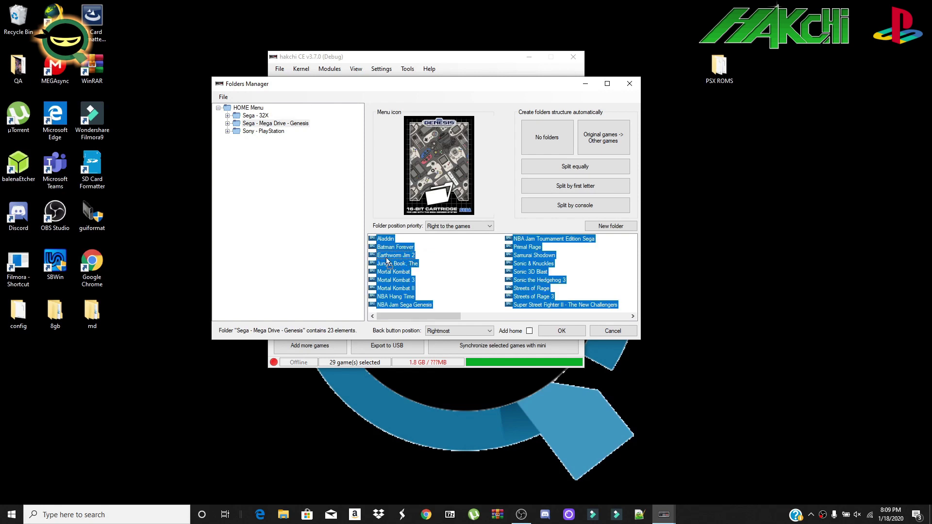
drag(311, 235, 312, 235)
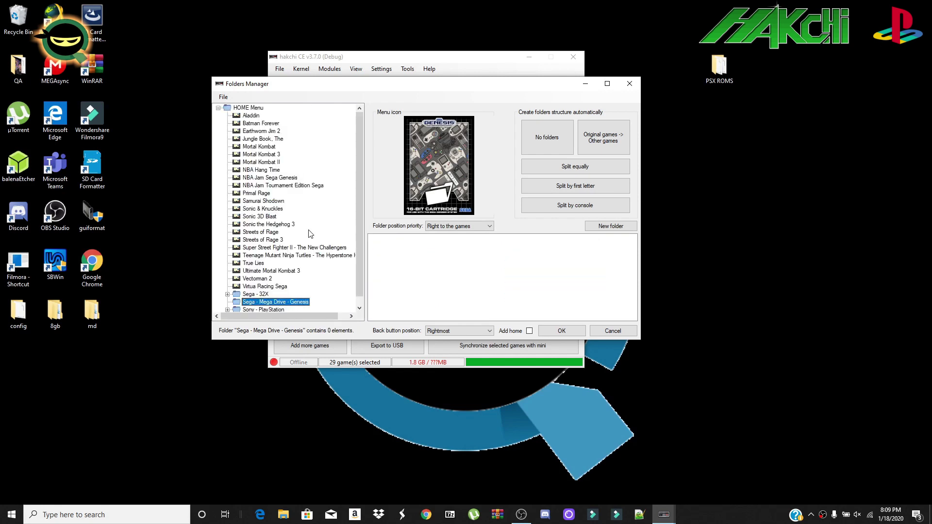
click(563, 331)
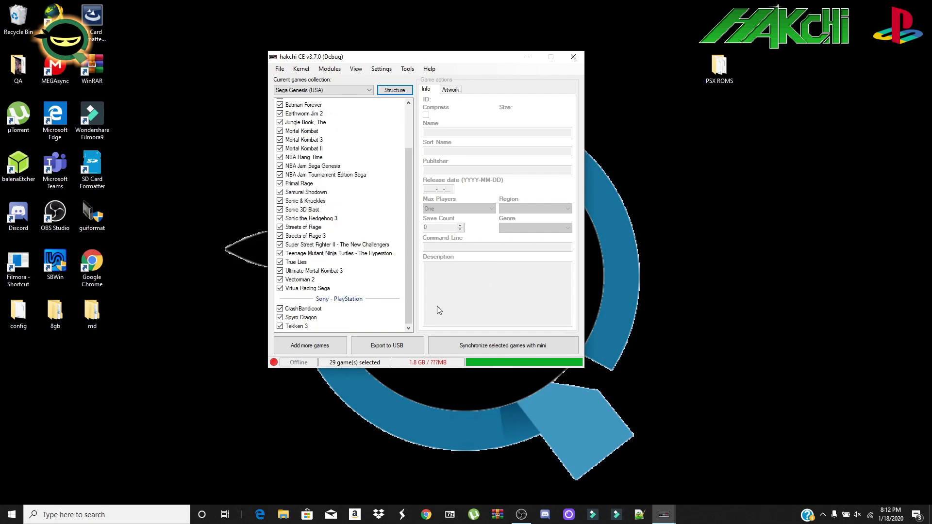
Start exporting the games to USB drive F:\ (QANINJA) and set the Sega - 32X folder's icon to folder_system_32x
click(388, 346)
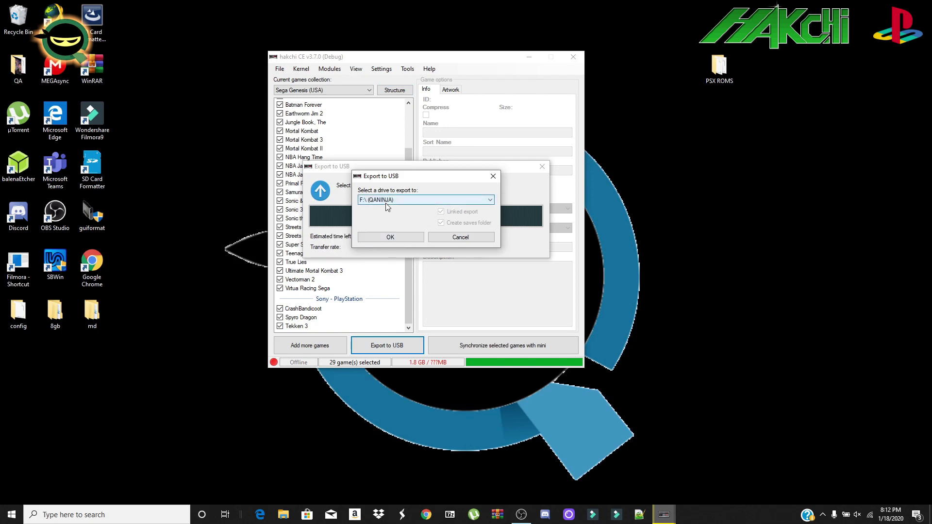
click(390, 238)
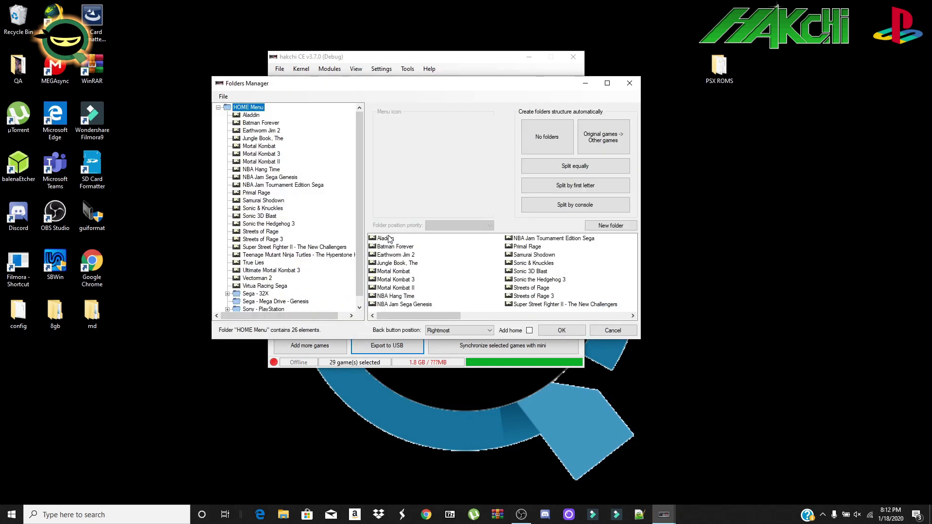
click(258, 294)
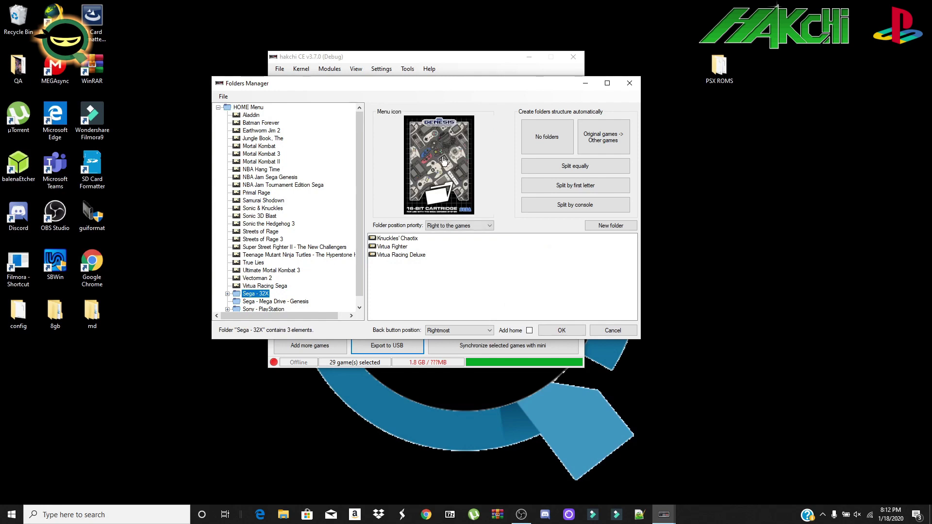
click(443, 160)
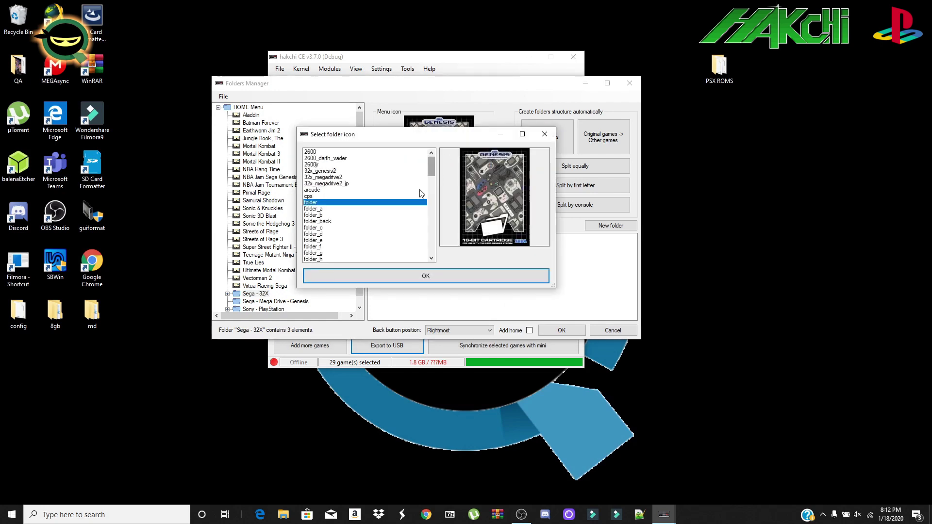
scroll(388, 219, down, 6)
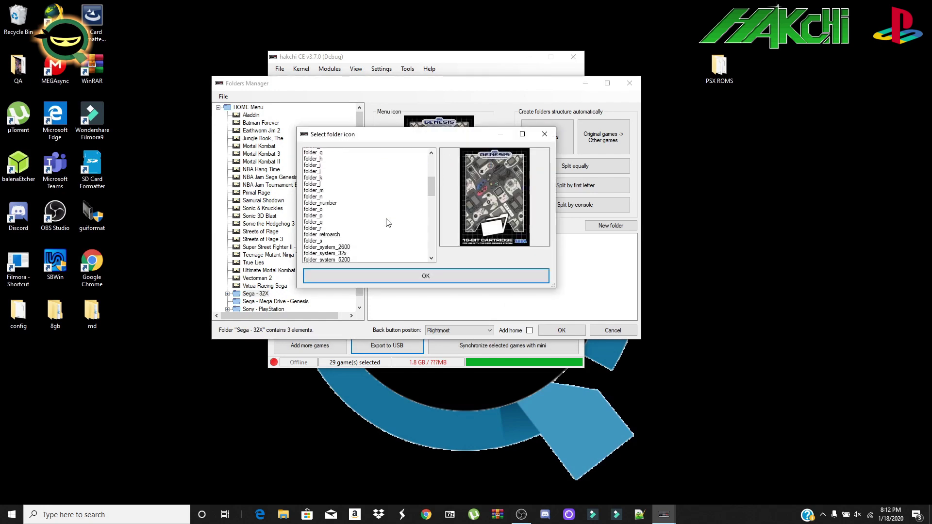
click(347, 240)
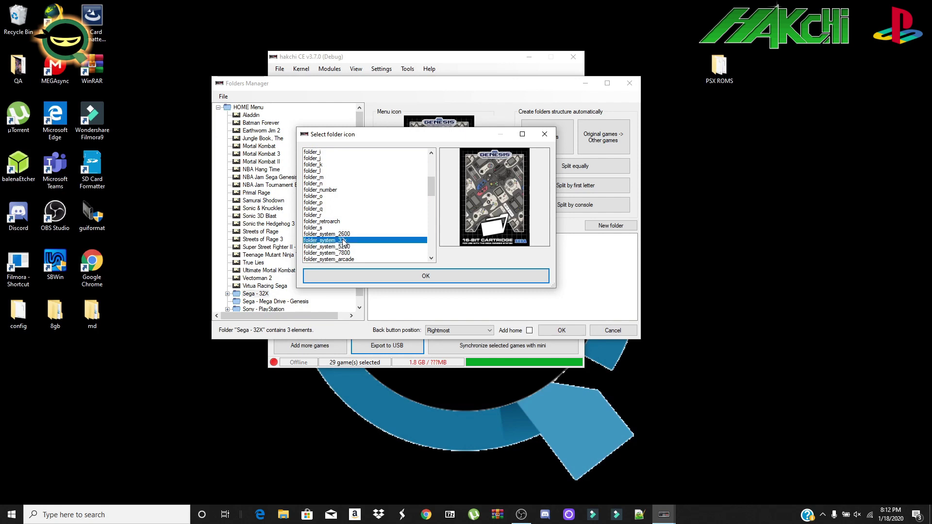
click(360, 276)
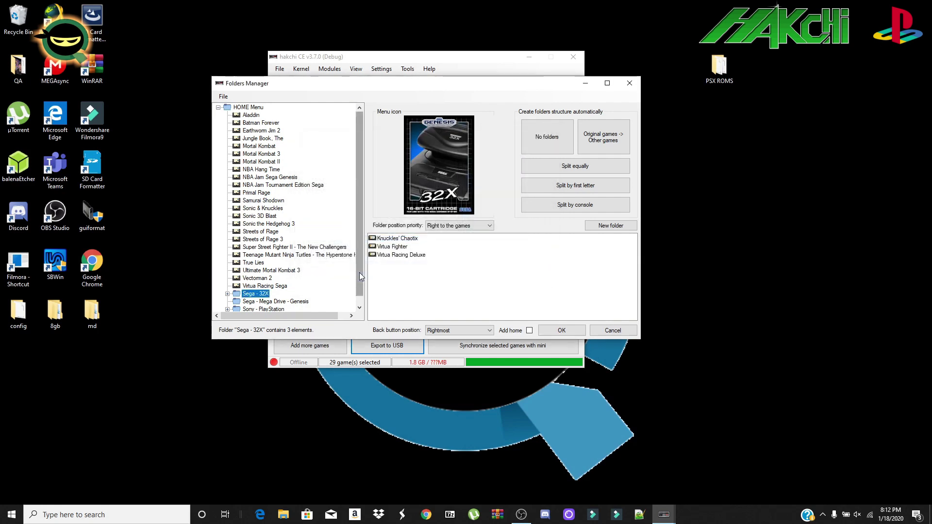
Set the Sony - PlayStation folder's icon to folder_system_playstation
click(264, 309)
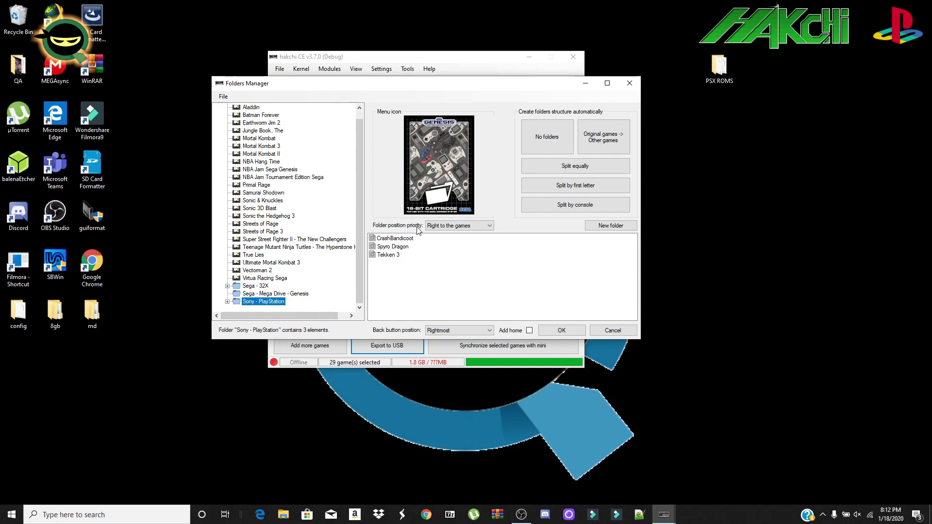
click(442, 168)
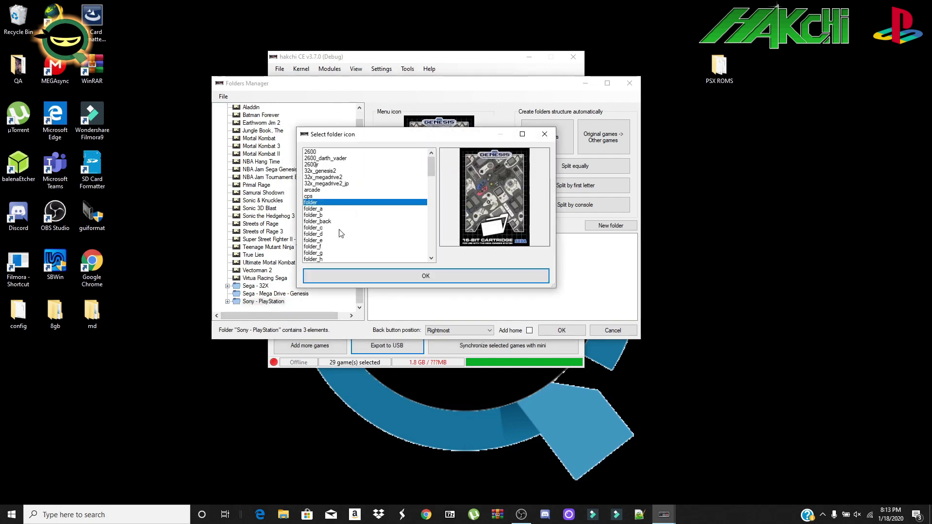
scroll(341, 234, down, 11)
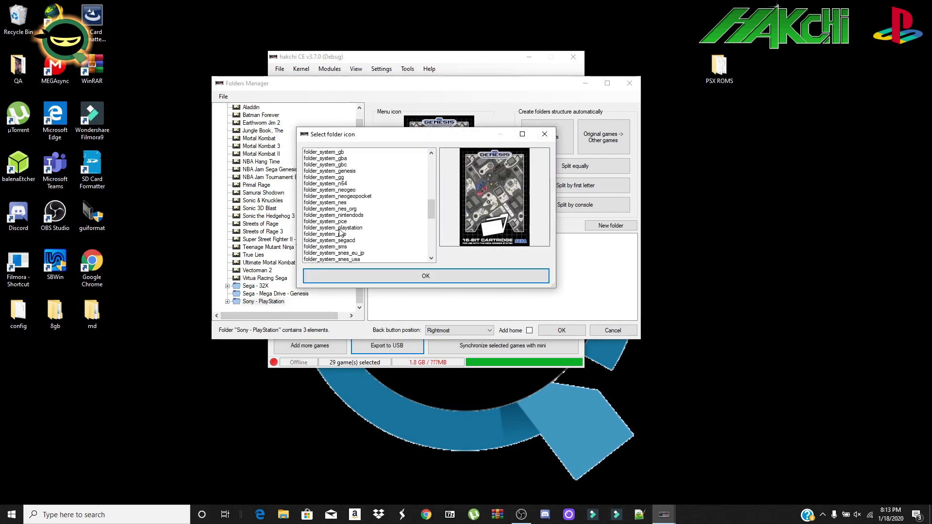
click(339, 230)
click(364, 275)
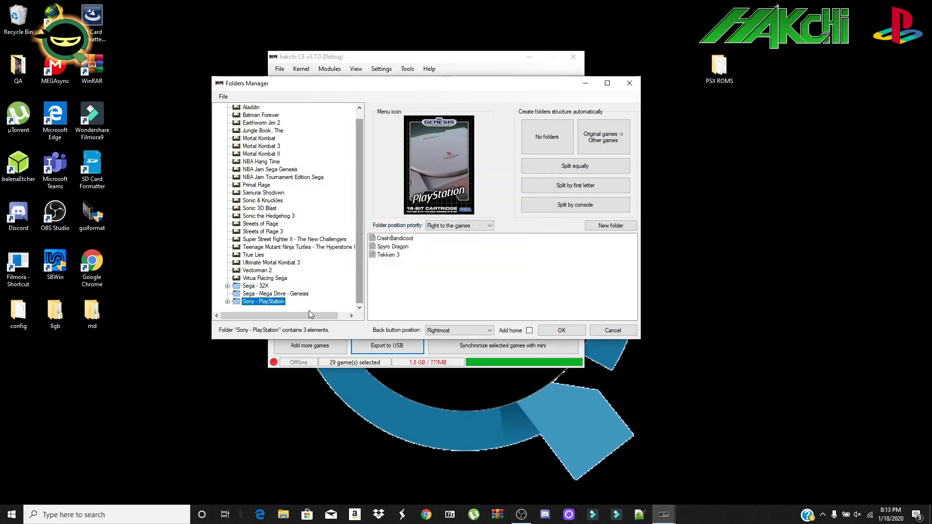
Delete the empty Sega - Mega Drive - Genesis folder and accept the folder structure for the USB export
right_click(271, 295)
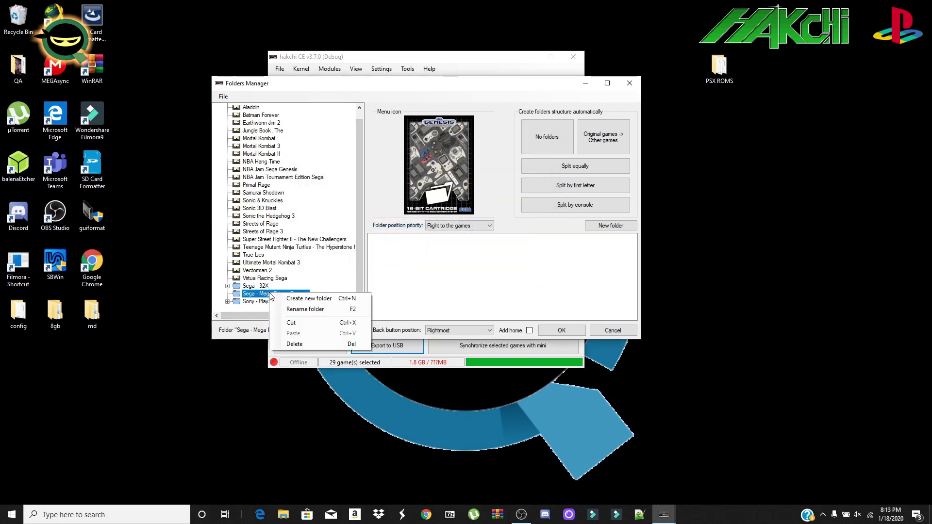
click(301, 344)
click(491, 244)
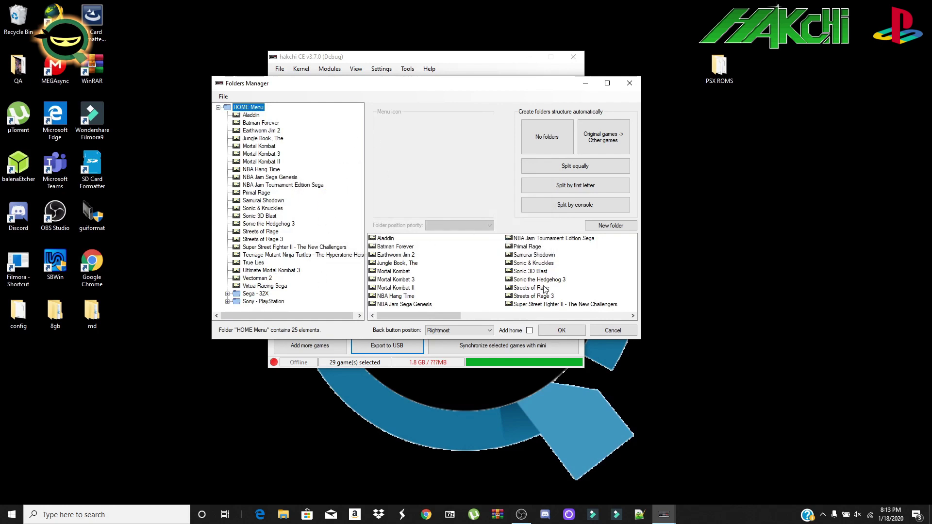
click(562, 330)
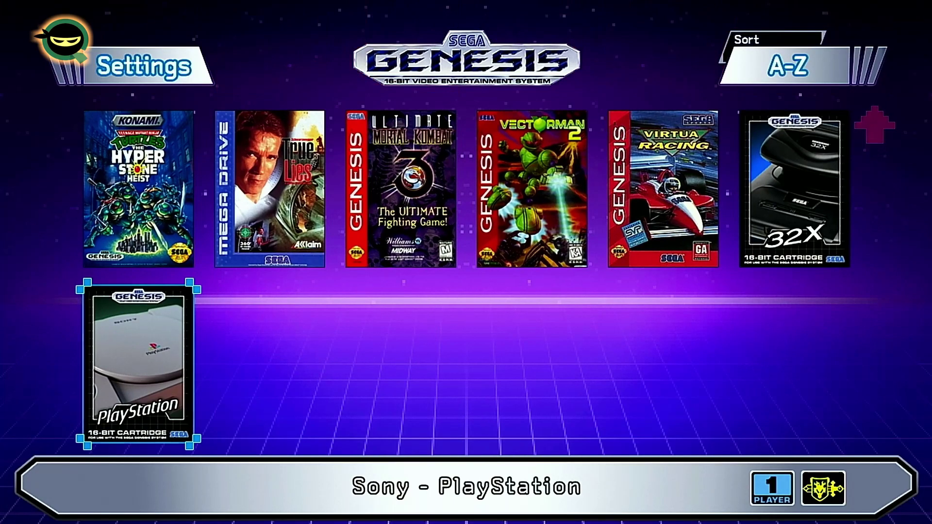
Switch to the Sega Genesis Mini home menu, go through the game list to the Sega - 32X folder and open it
key(Down)
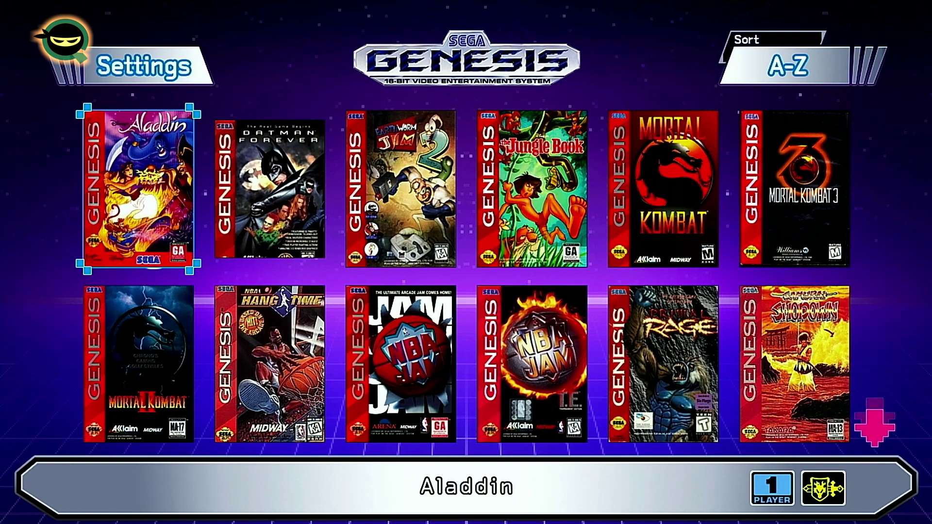
key(Down)
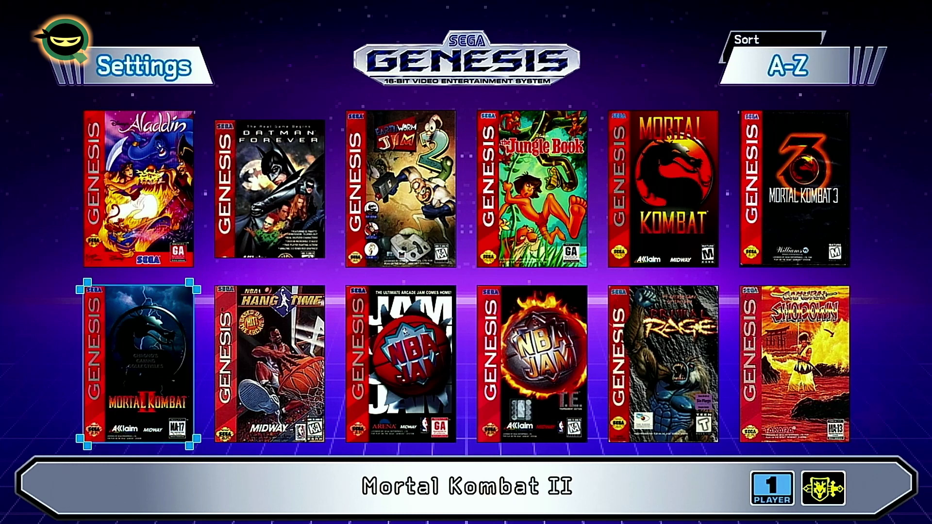
key(Down)
key(Down)
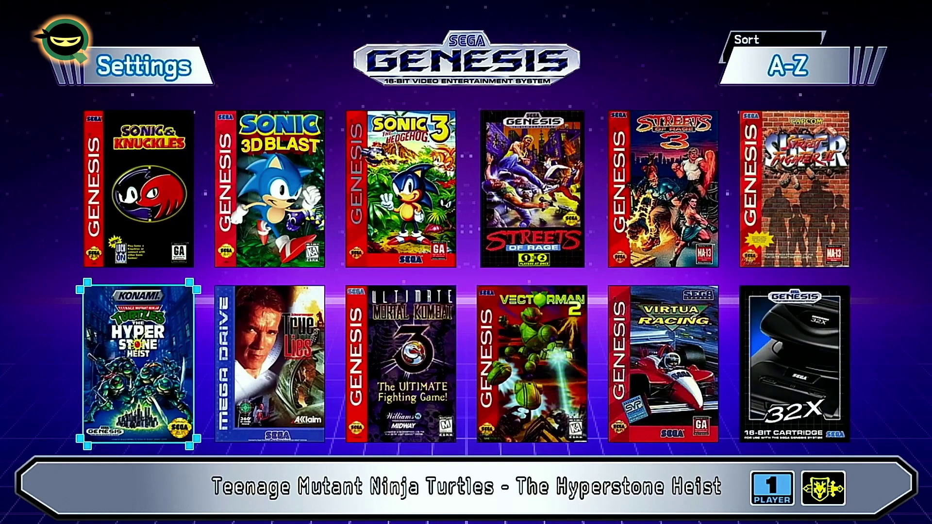
key(Right)
key(Right)
key(Right)
key(Right)
key(Right)
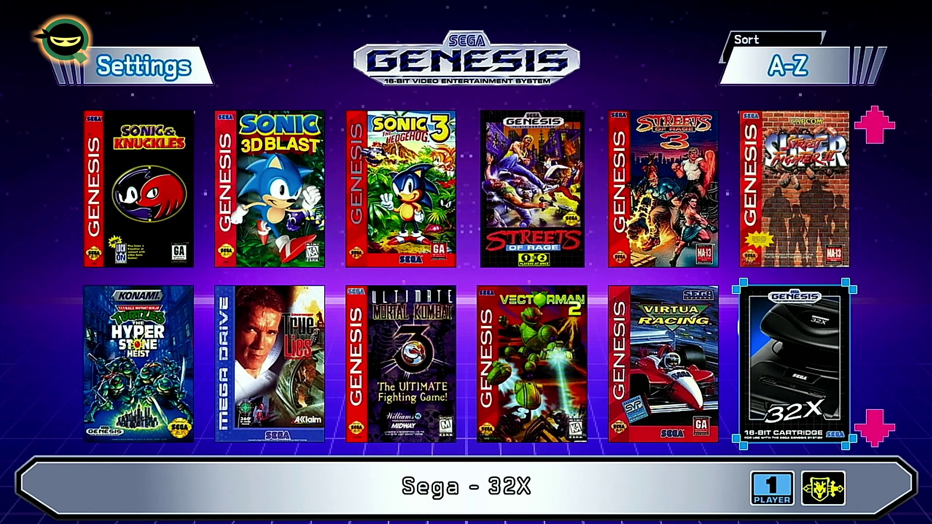
key(Return)
Look through the games in the Sega - 32X folder and go back to the home menu
key(Left)
key(Left)
key(Right)
key(Right)
key(Right)
key(Right)
key(Right)
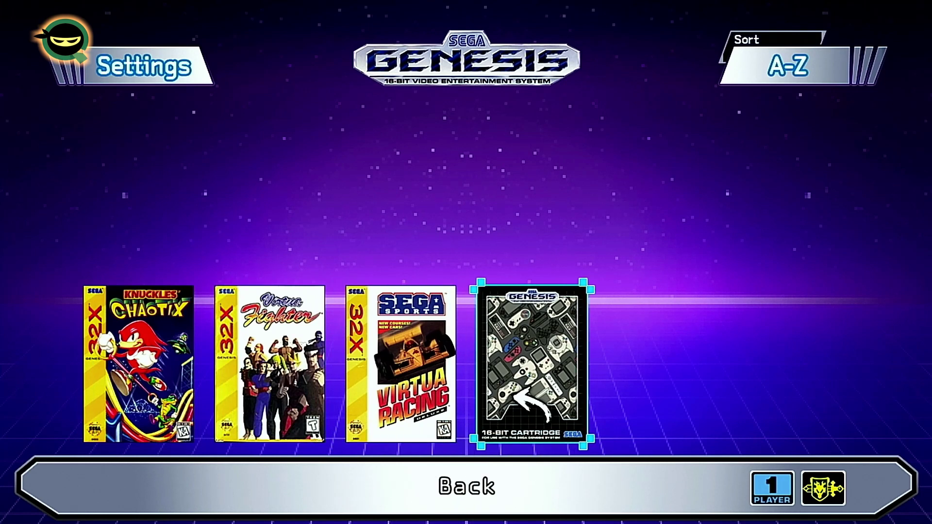
key(Return)
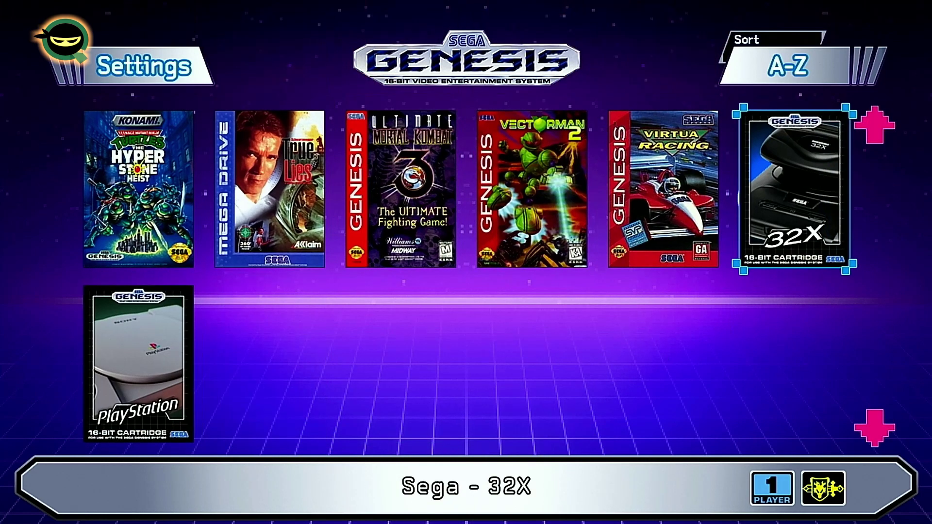
Open the Sony - PlayStation folder from the home menu
key(Left)
key(Left)
key(Left)
key(Left)
key(Left)
key(Down)
key(Return)
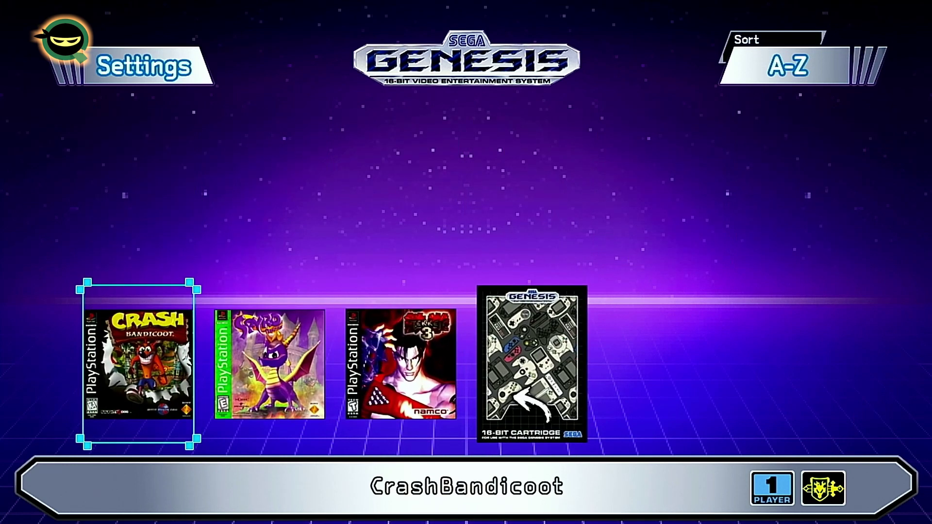